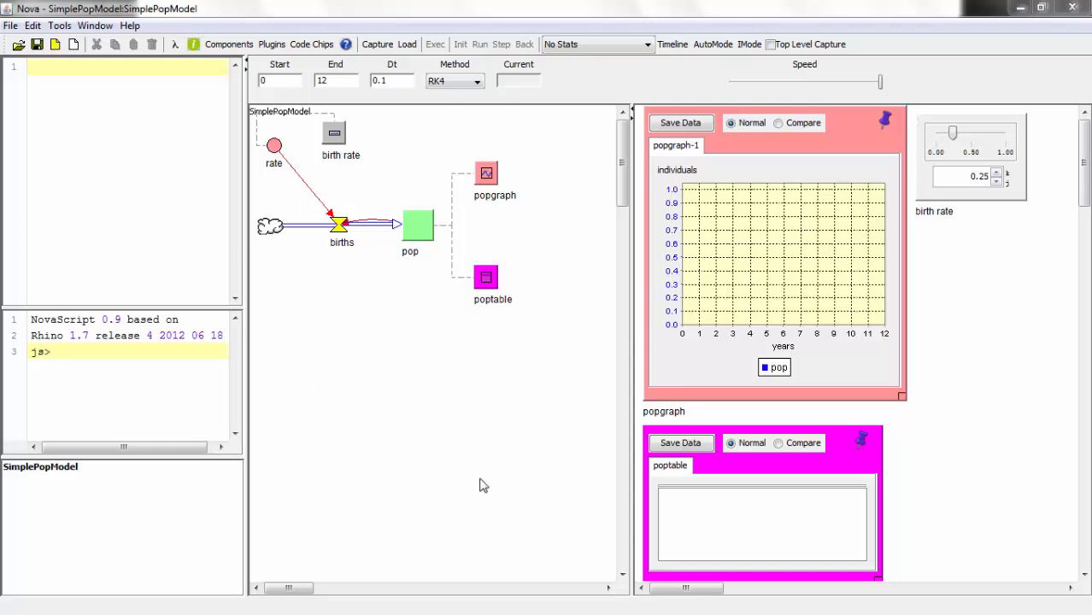
- Add a stock named f to the model diagram, below the pop stock
click(228, 44)
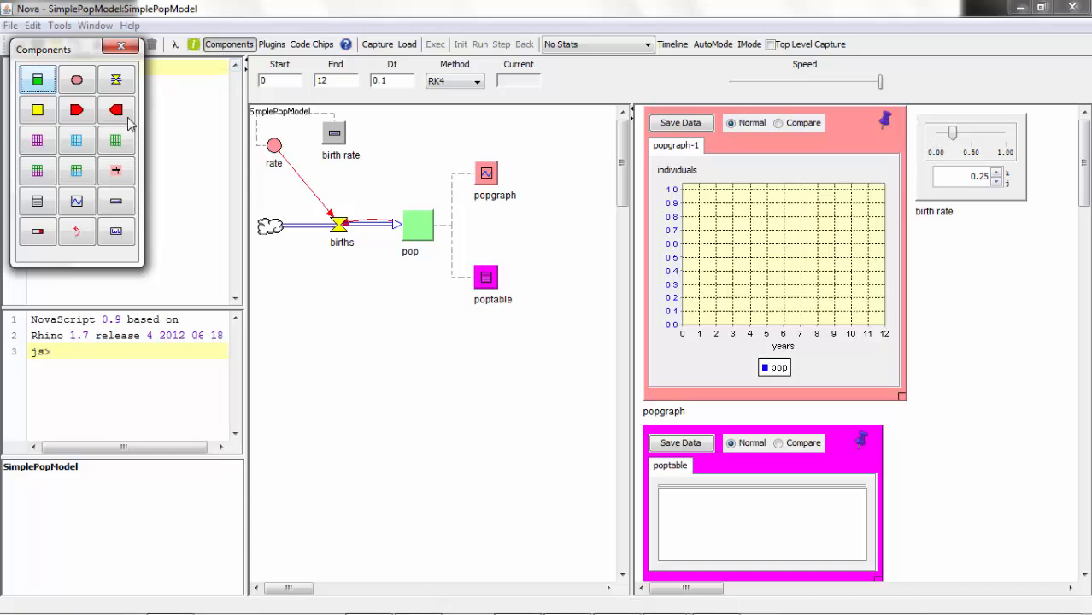
click(40, 80)
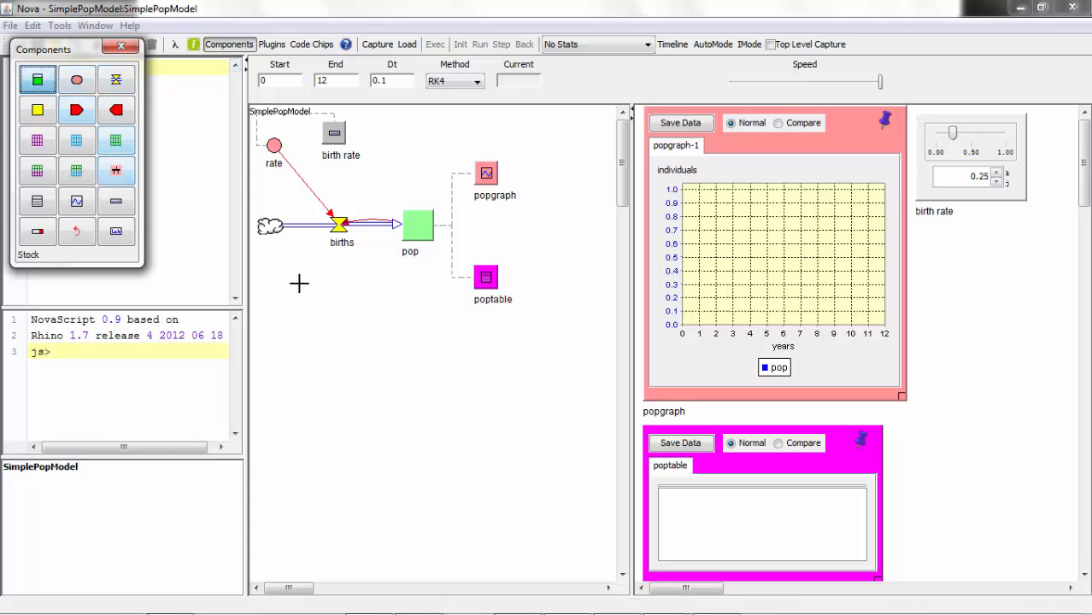
click(402, 364)
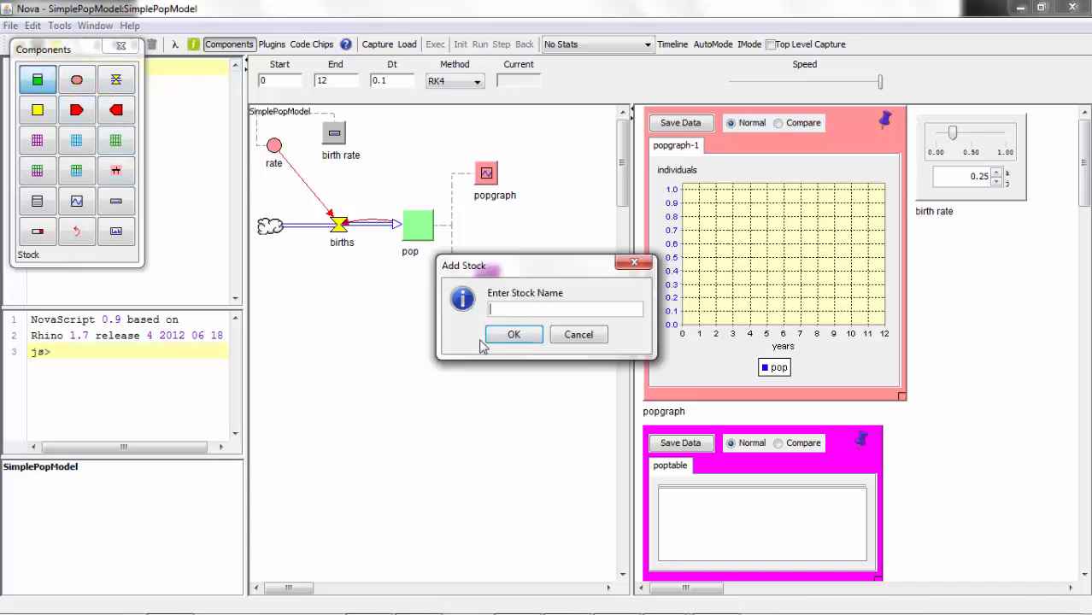
text(f)
click(514, 334)
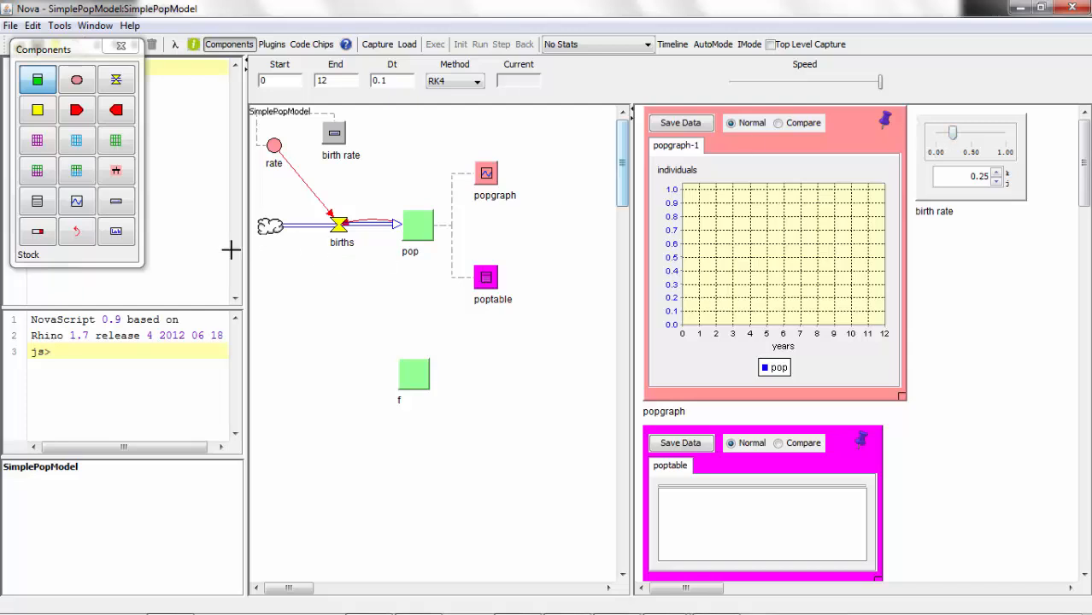
click(117, 230)
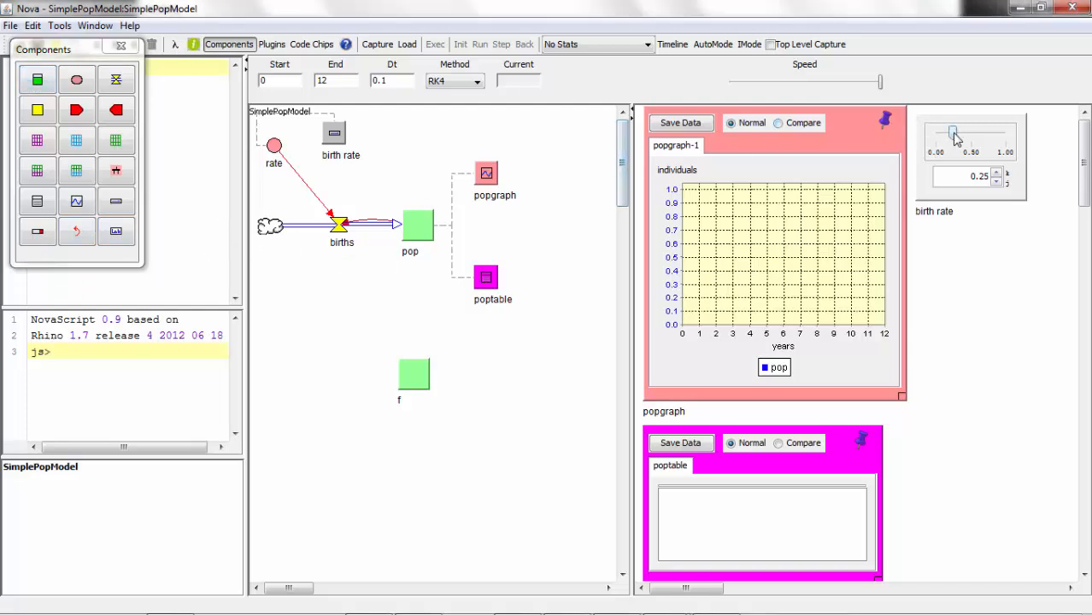
- Set the birth rate slider to 0.31, then load the model and execute the simulation
mouse_move(956, 128)
mouse_down()
mouse_move(995, 135)
mouse_move(958, 130)
mouse_up()
click(405, 45)
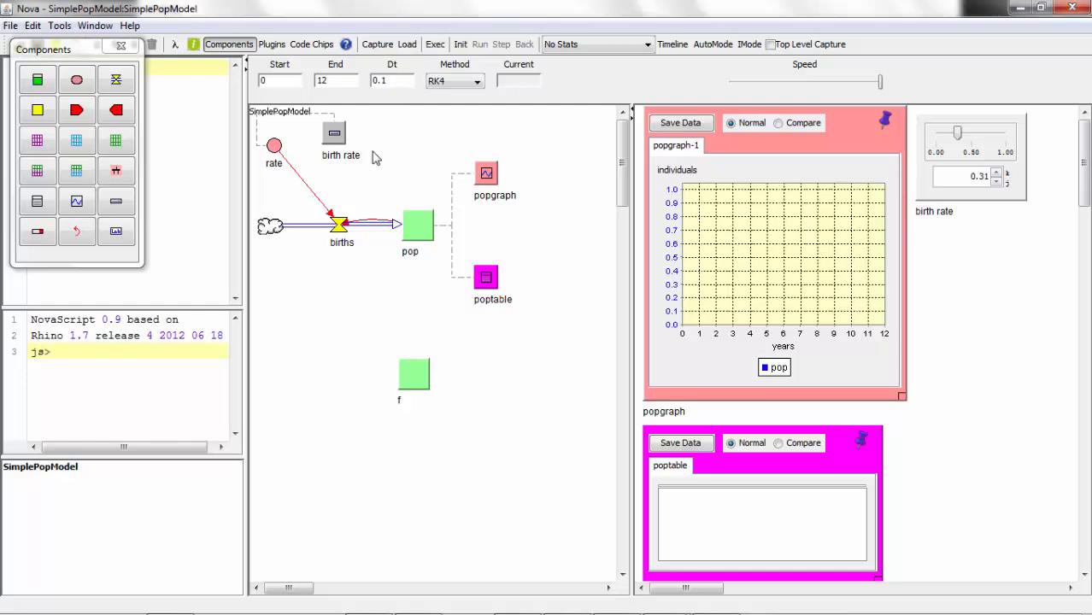
click(435, 47)
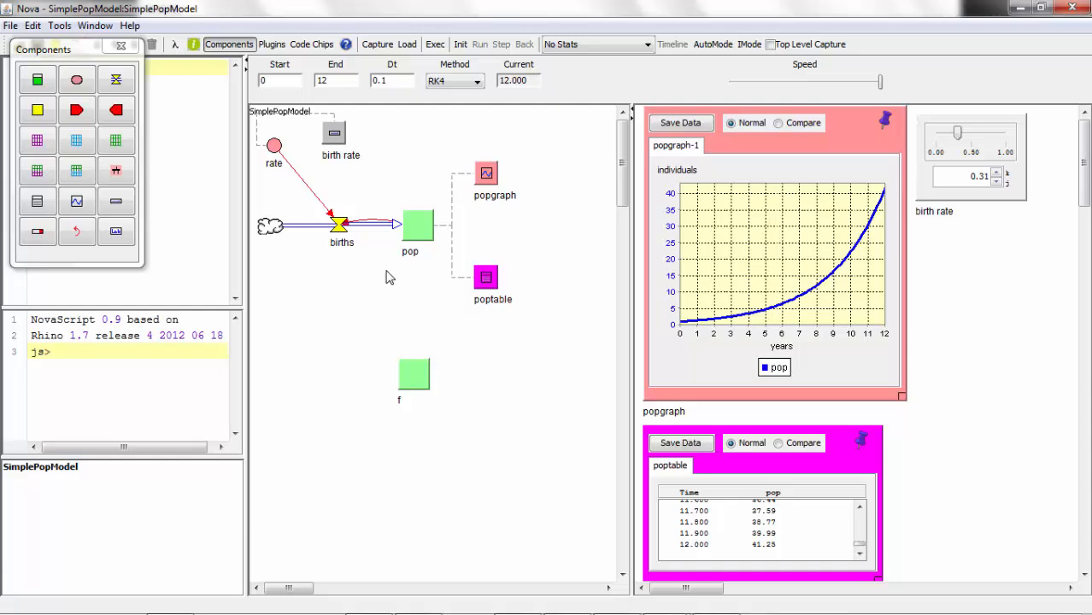
- Shift the pop stock slightly to the right and the births flow slightly to the left in the diagram
mouse_move(419, 237)
mouse_down()
mouse_move(417, 273)
mouse_move(428, 247)
mouse_up()
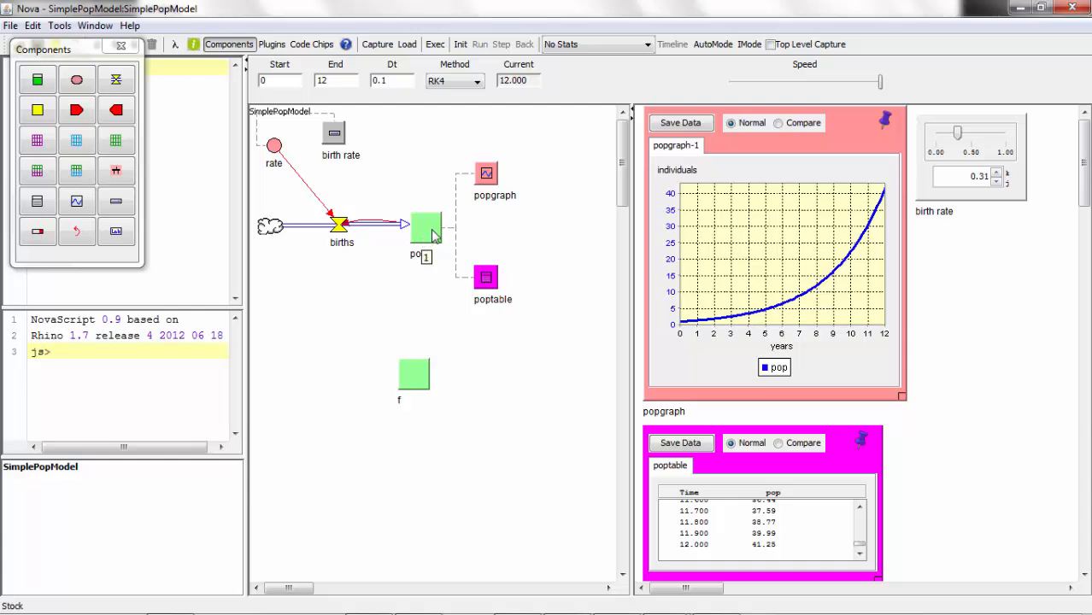
mouse_move(343, 232)
mouse_move(342, 233)
mouse_down()
mouse_move(329, 262)
mouse_move(330, 241)
mouse_up()
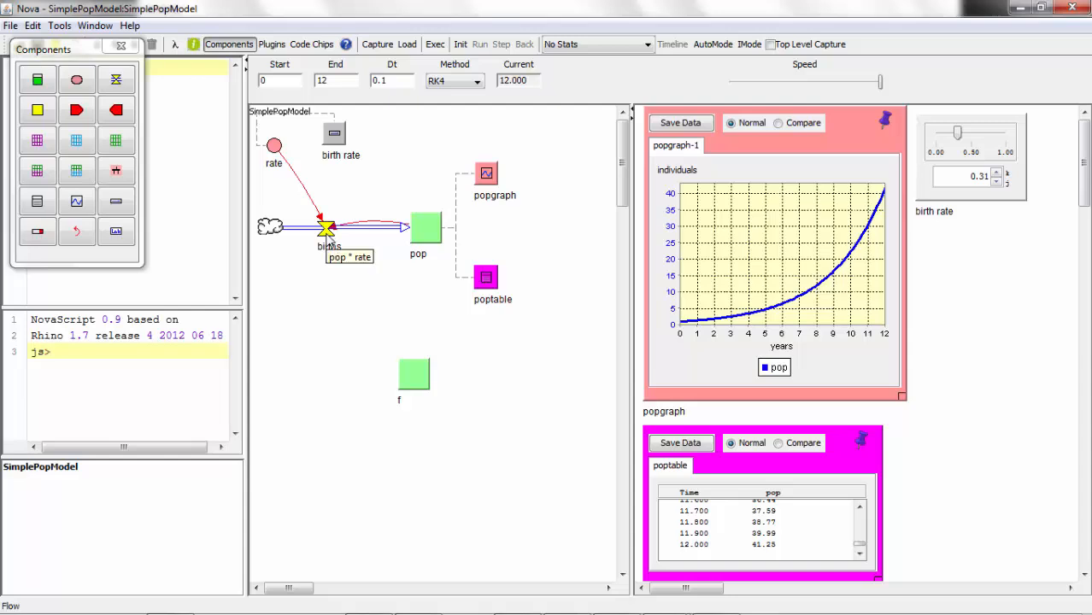
- Open the births flow's properties to view its equation, then close them without editing
click(327, 235)
double_click(329, 238)
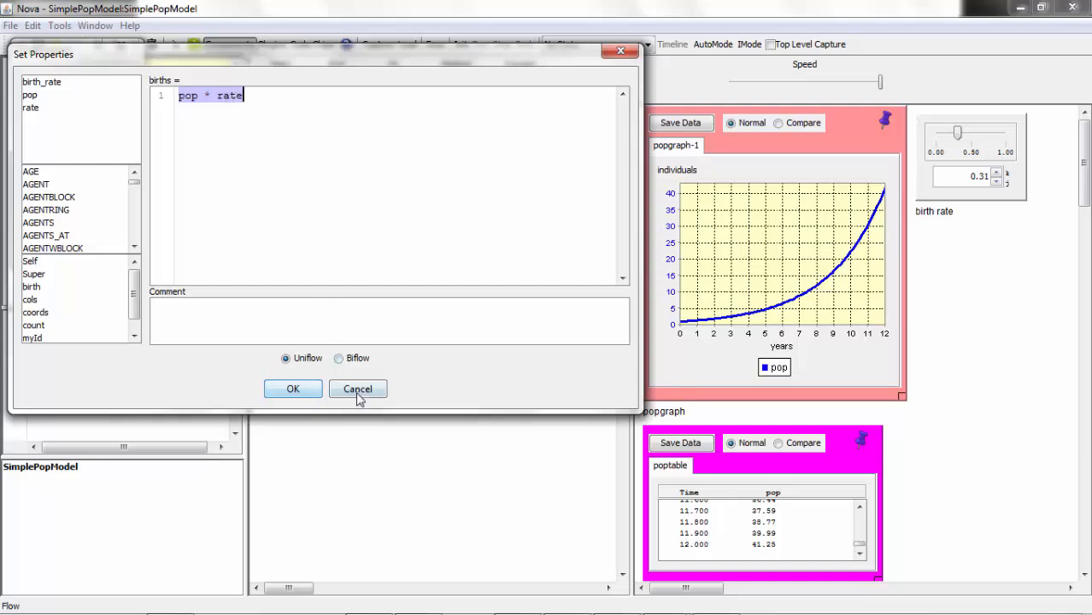
click(316, 394)
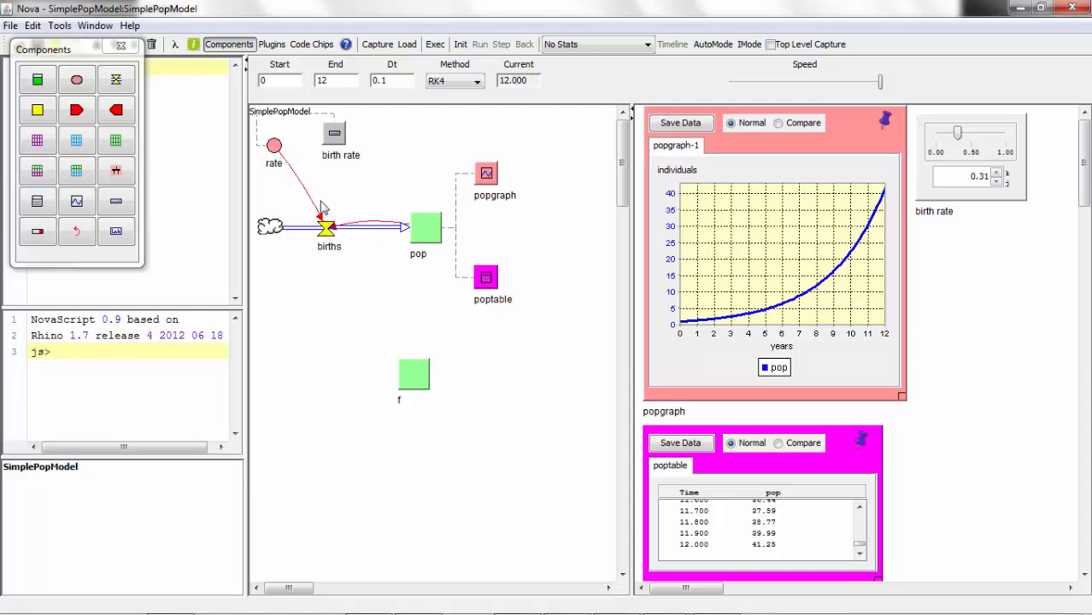
- Move the rate term and the birth rate slider component downward and to the right, viewing the rate term's equation in between
drag(276, 151, 291, 175)
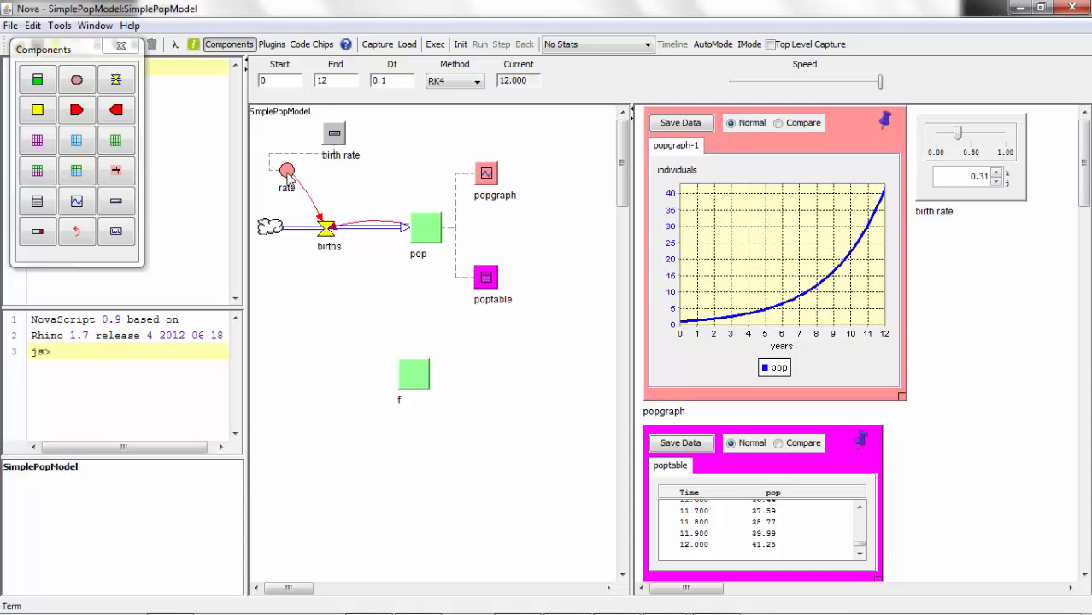
double_click(289, 174)
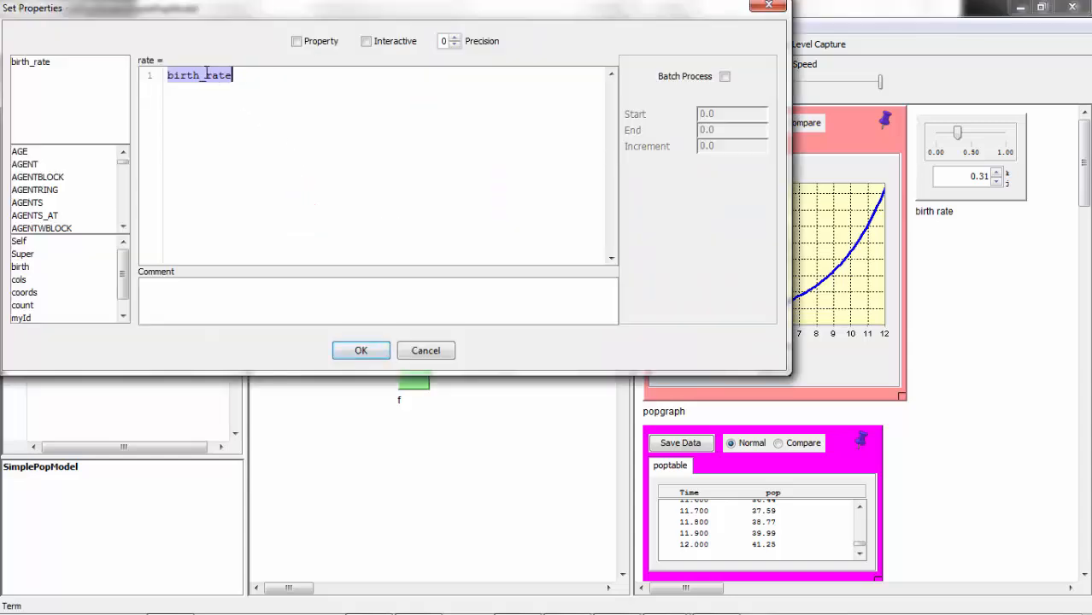
click(425, 350)
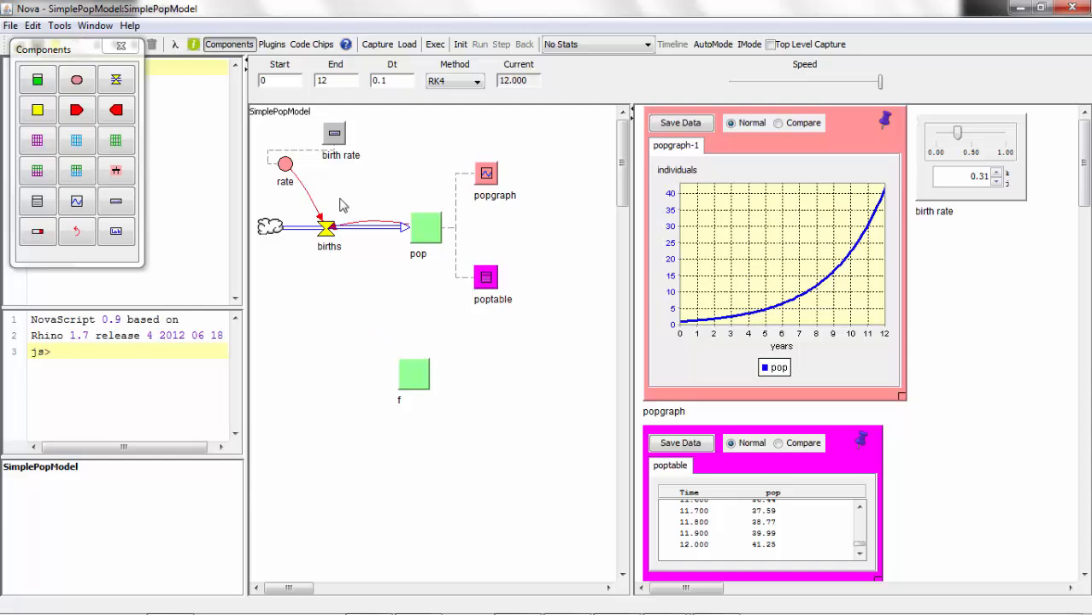
drag(339, 139, 364, 159)
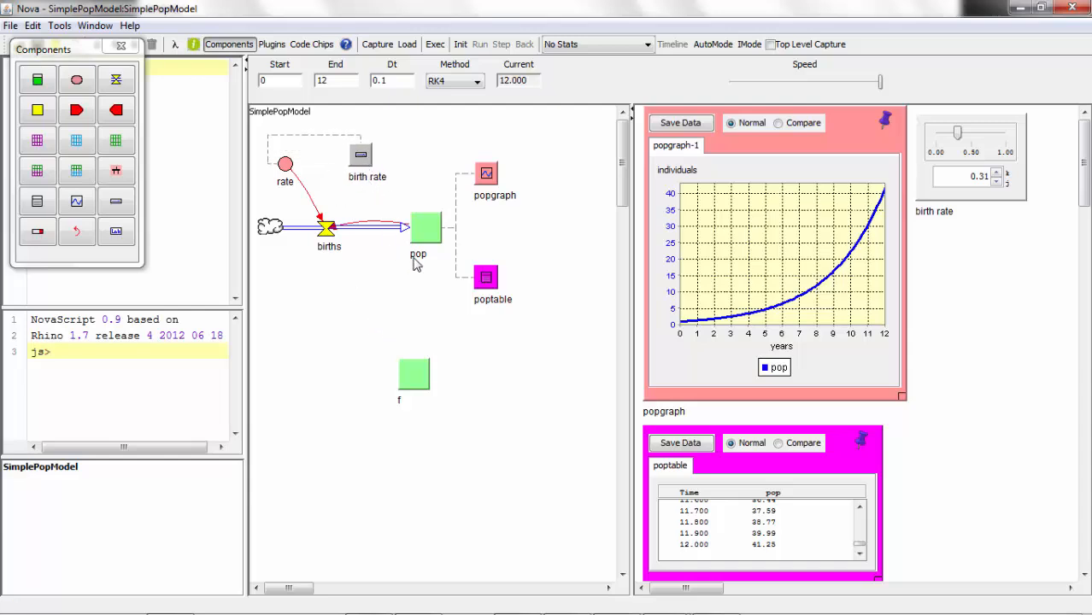
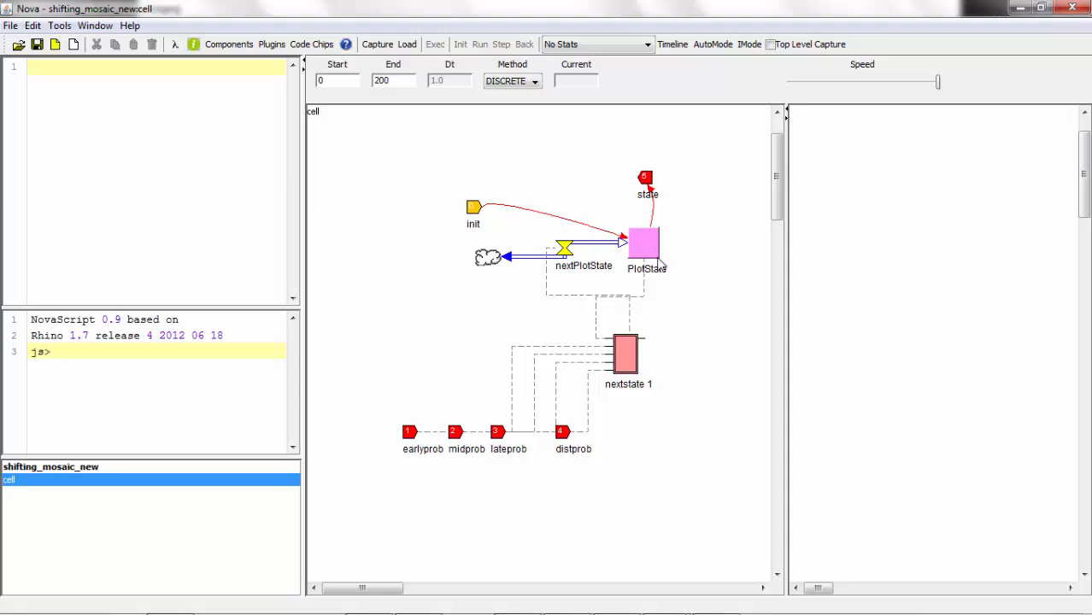
- Nudge the PlotState stock slightly down, the nextPlotState flow slightly up, and the nextstate 1 code chip up and to the left
mouse_move(654, 256)
mouse_down()
mouse_move(671, 264)
mouse_move(653, 263)
mouse_up()
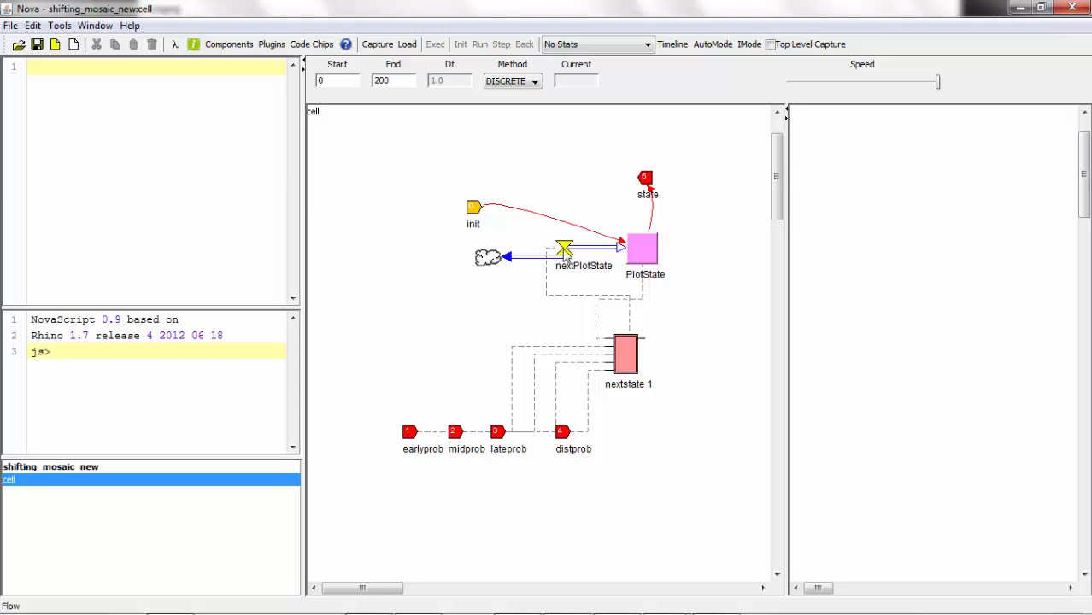
drag(566, 259, 578, 254)
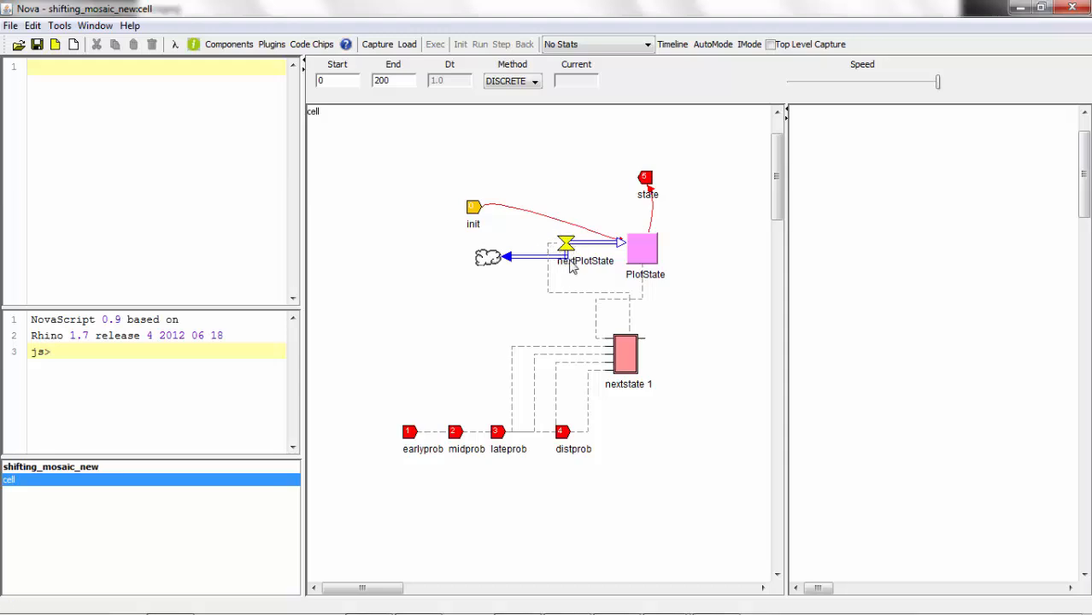
mouse_move(575, 240)
mouse_move(619, 361)
mouse_down()
mouse_move(633, 355)
mouse_move(612, 357)
mouse_up()
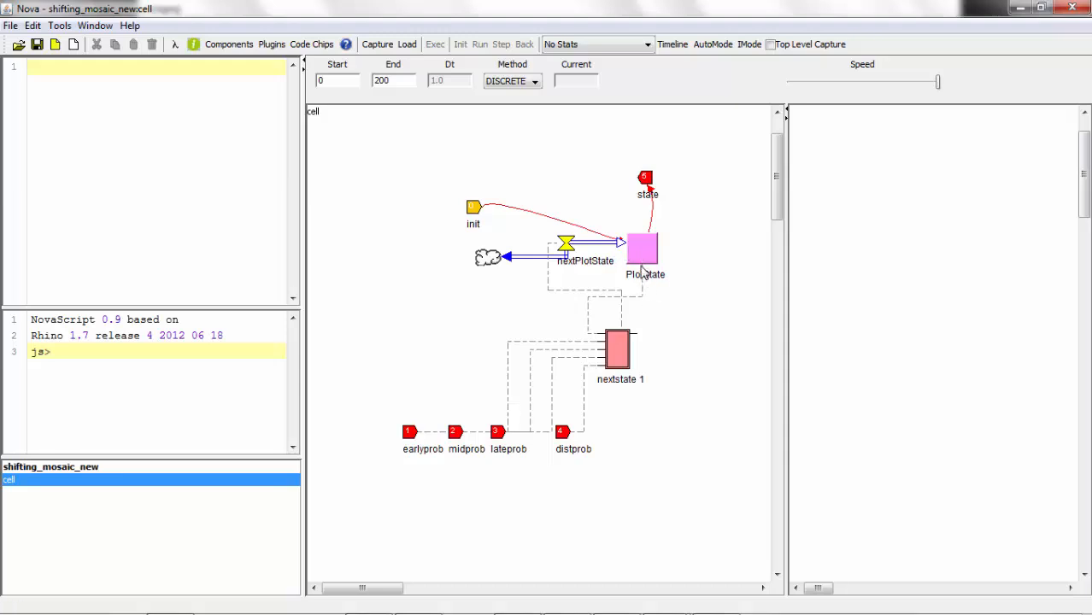
- Open the nextstate 1 code chip's program code, read through the whole switch statement, and close it without editing
right_click(613, 344)
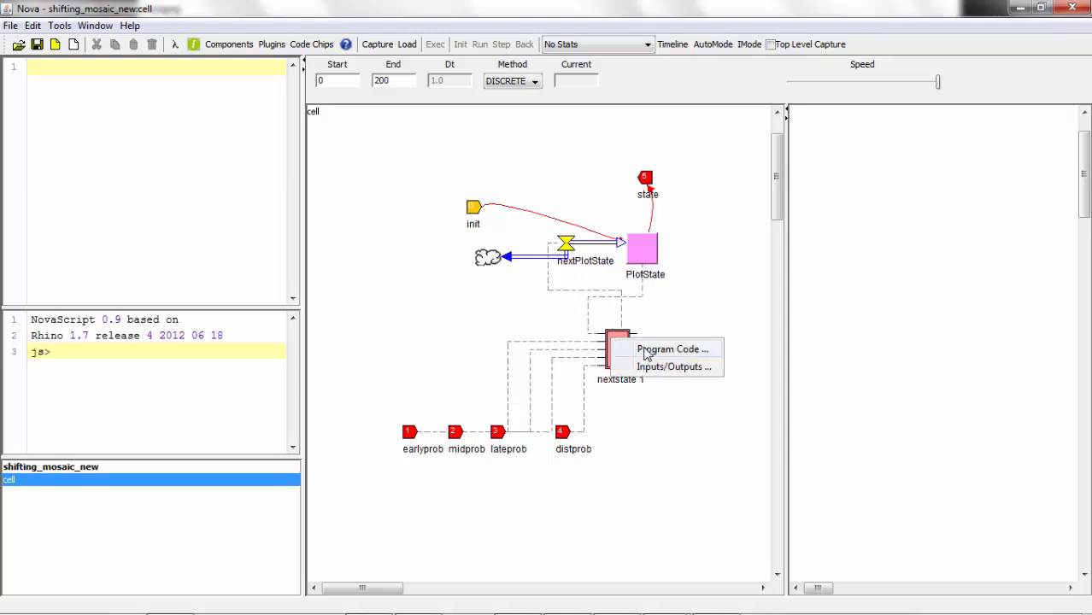
click(626, 349)
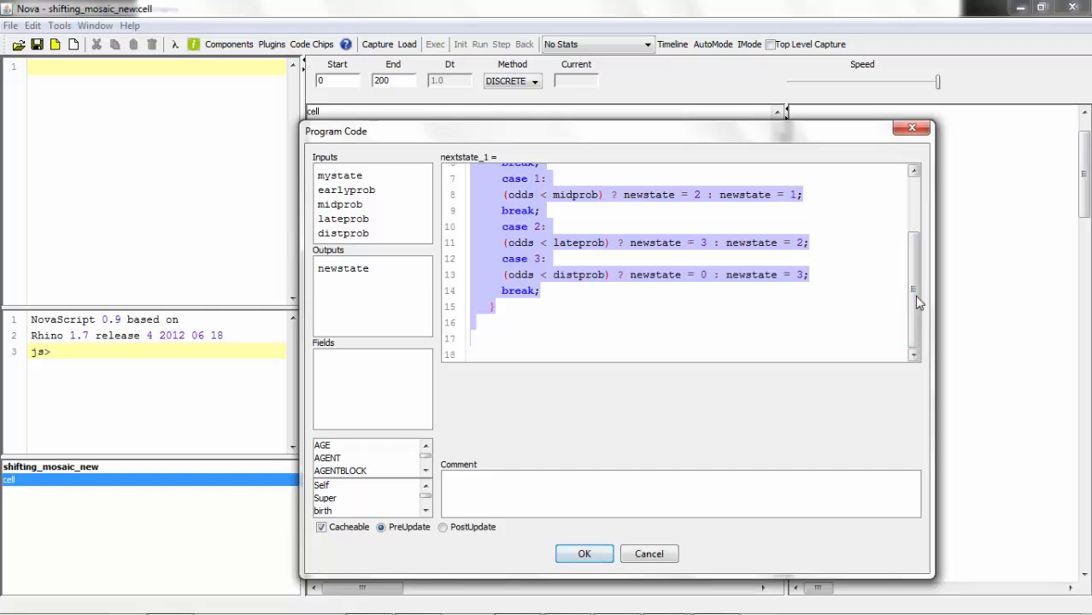
drag(911, 298, 897, 226)
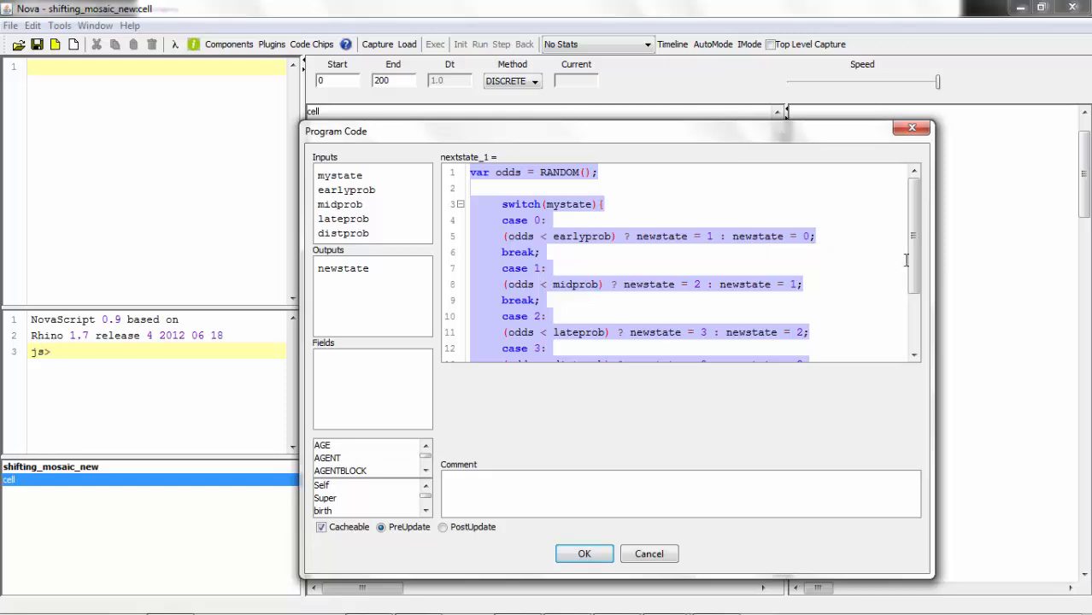
drag(913, 259, 904, 290)
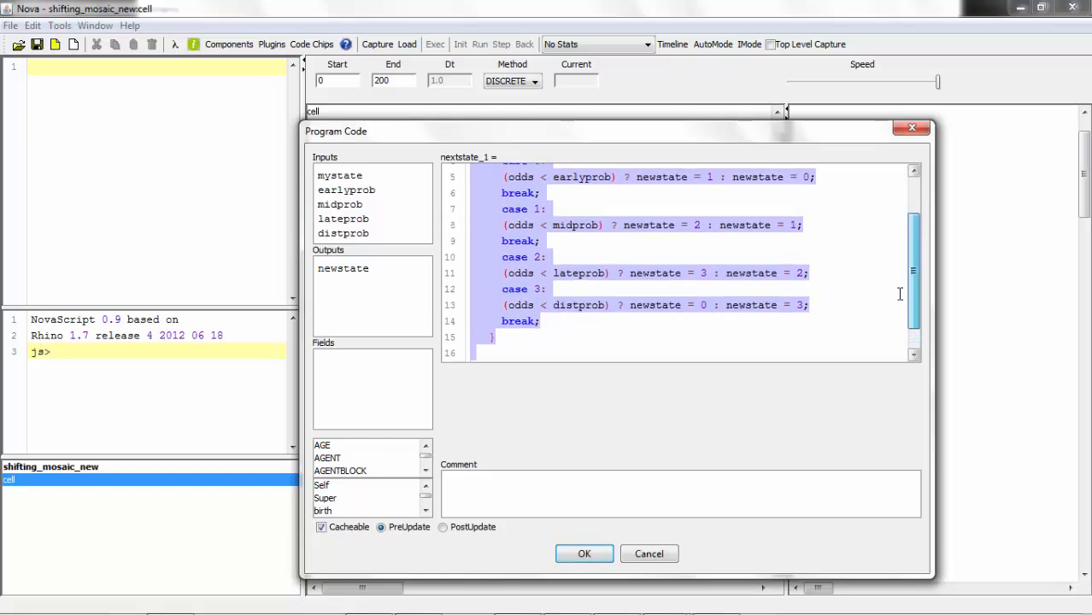
click(649, 555)
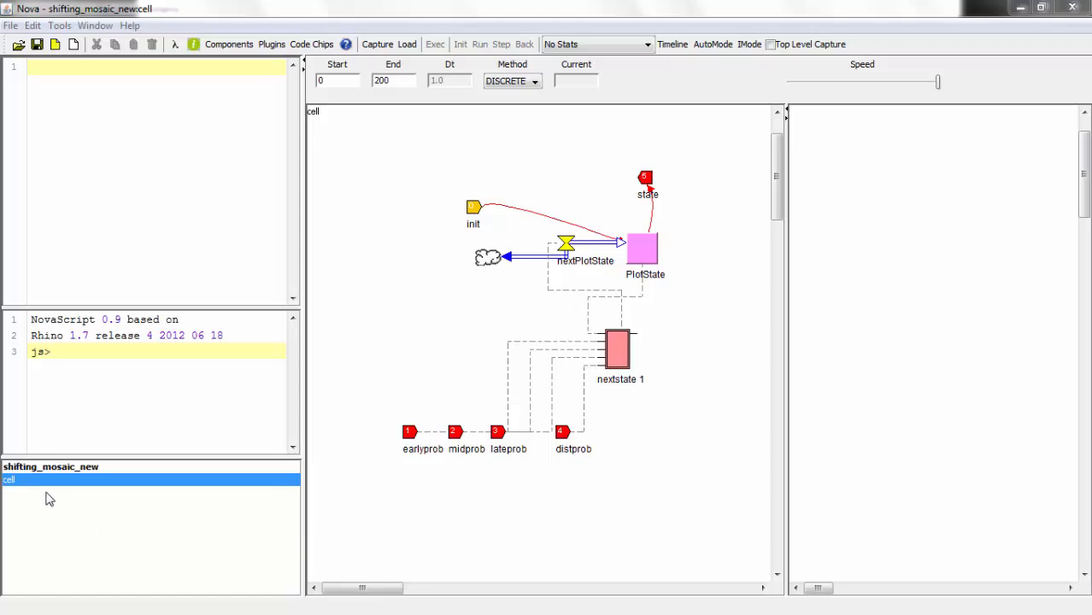
- Compare the top-level shifting_mosaic_new diagram with the cell submodel by switching between them
click(61, 469)
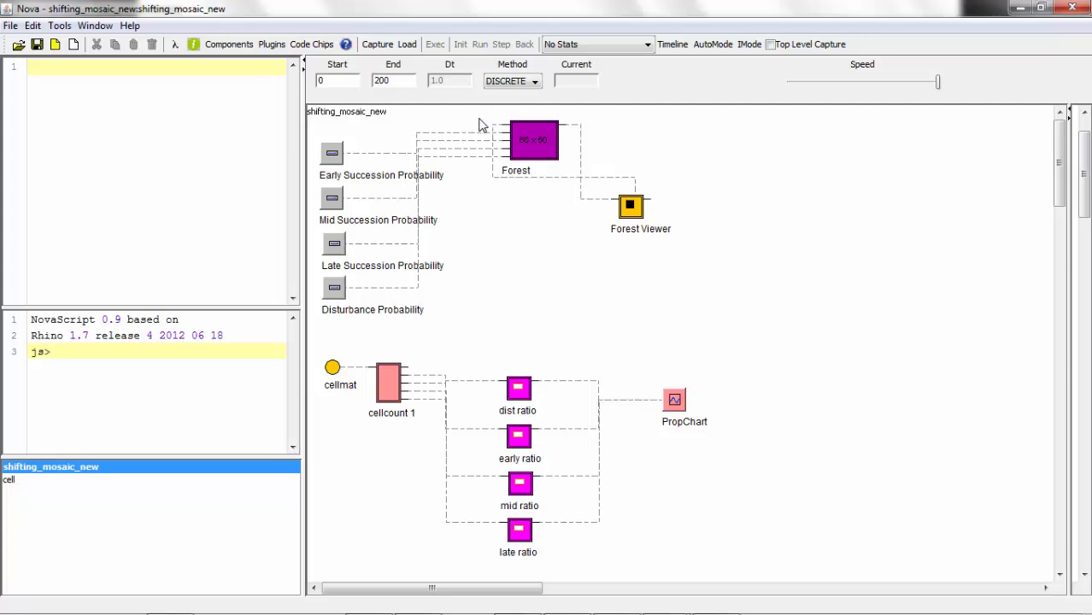
click(21, 481)
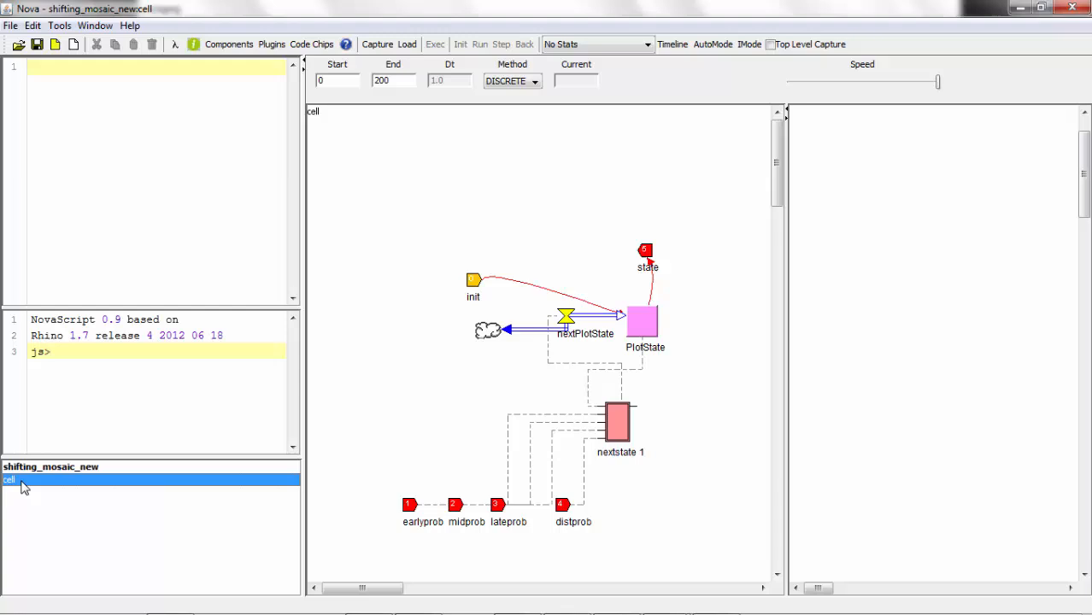
click(63, 467)
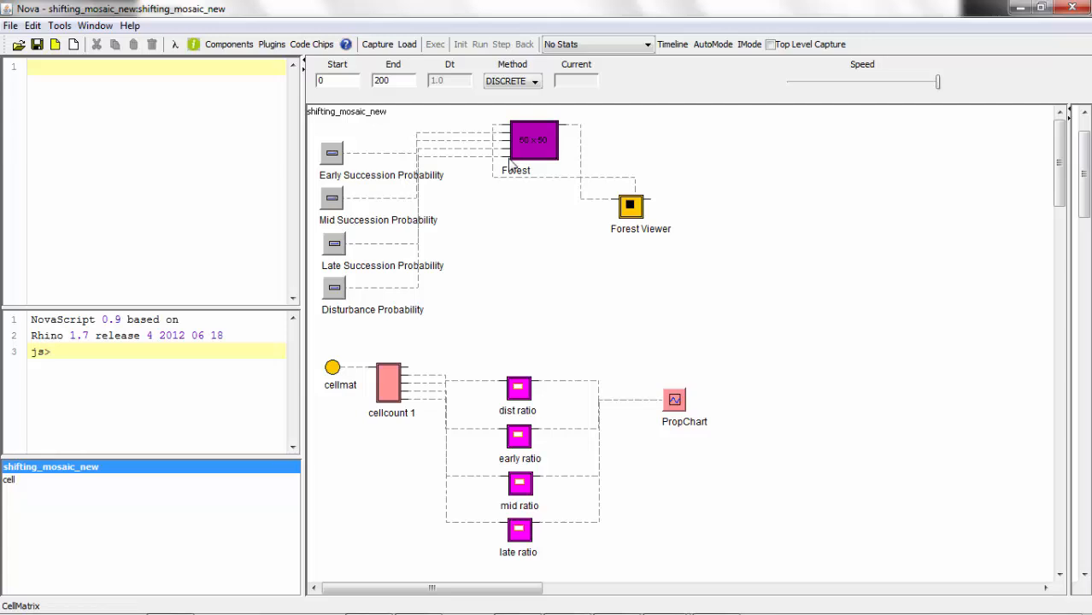
click(9, 481)
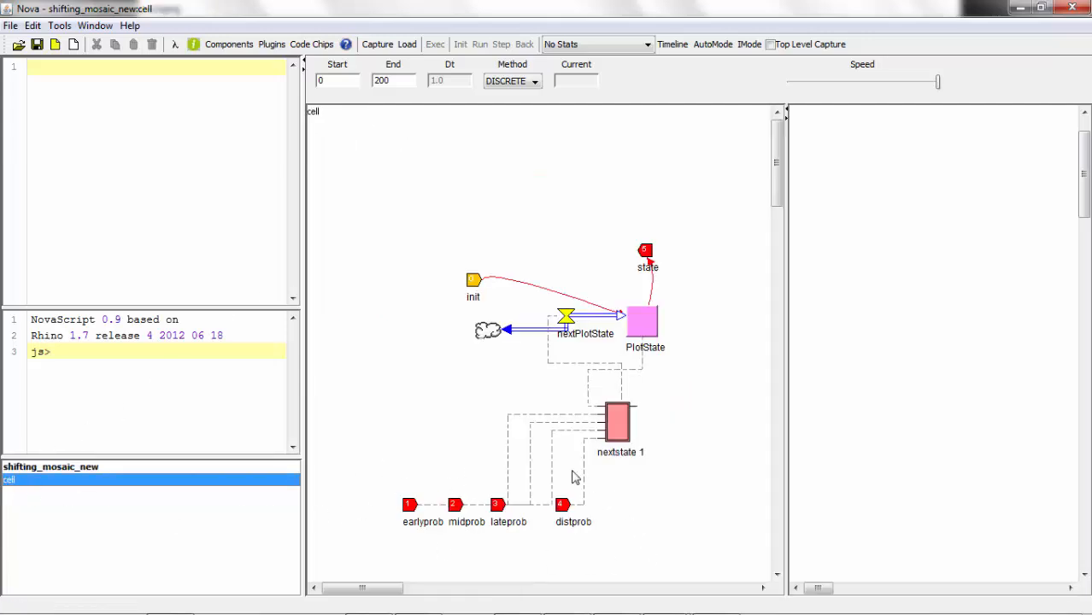
- Return to the shifting_mosaic_new diagram and inspect the Forest cell matrix's properties, including its dimensions and initializer
click(100, 467)
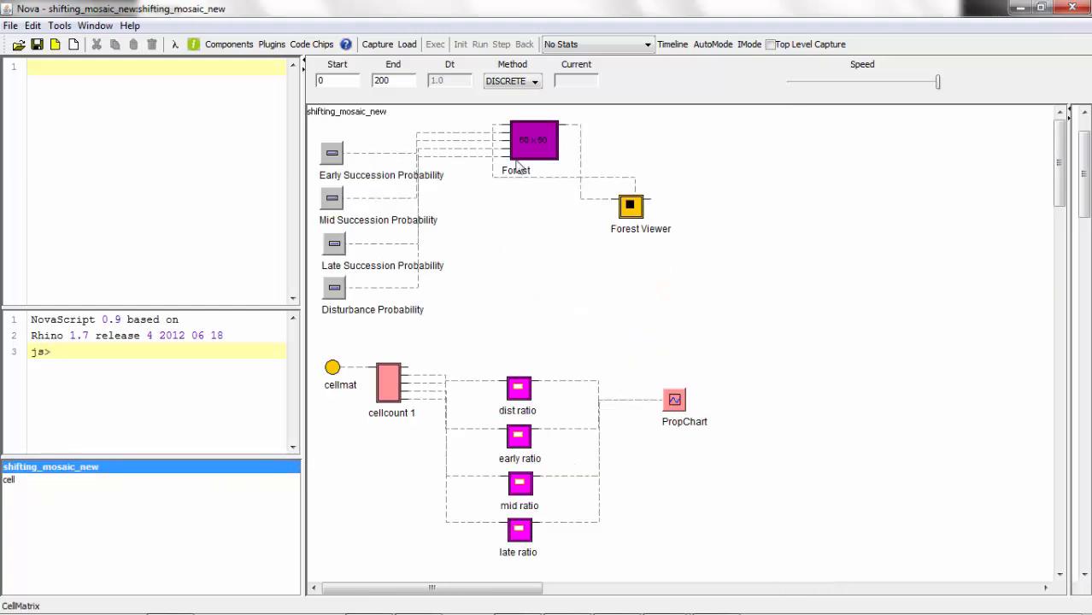
double_click(531, 153)
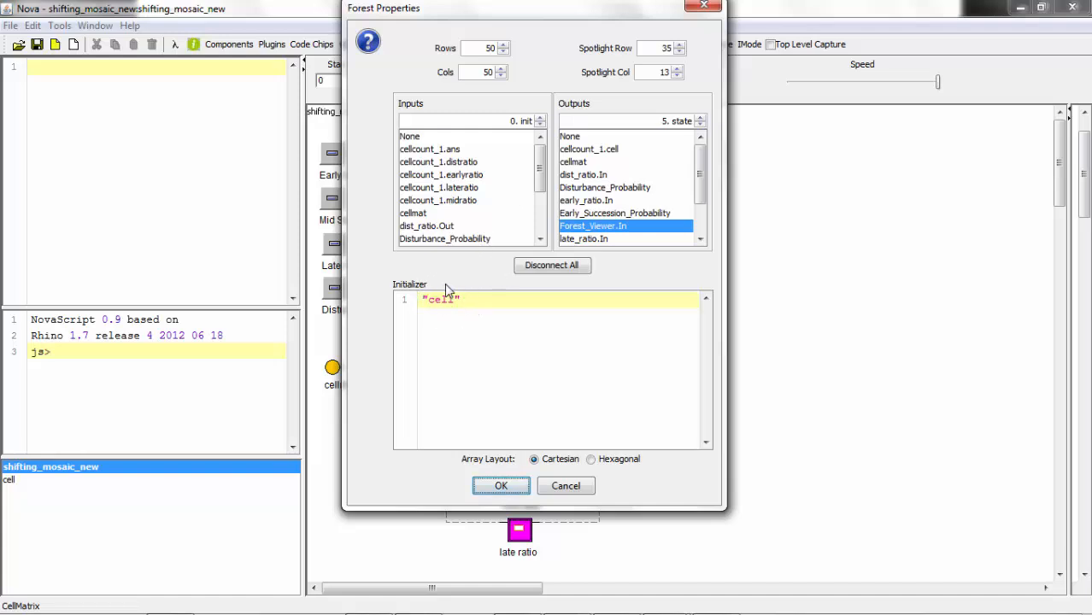
click(504, 486)
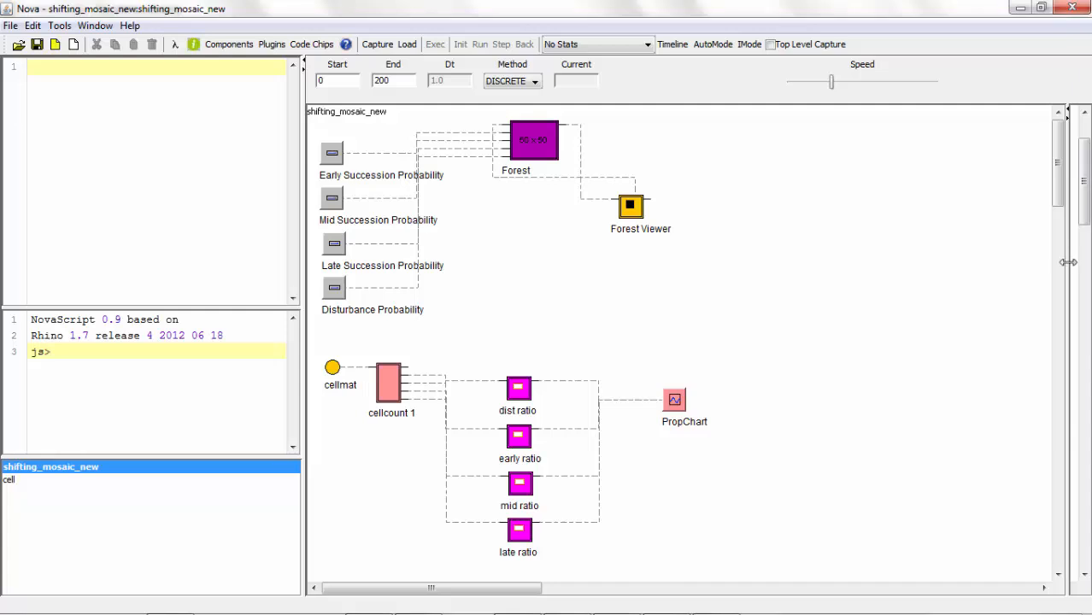
- Expand the dashboard over the diagram area and set individual cells near the Forest Viewer grid's lower right to the Late state
drag(1068, 263, 337, 335)
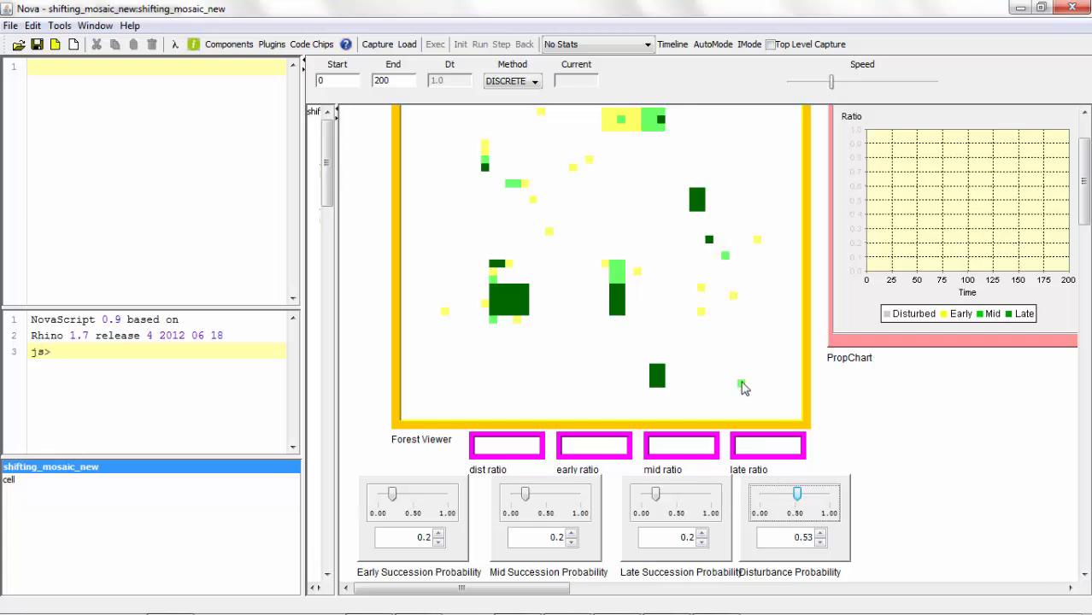
click(741, 336)
click(741, 338)
click(707, 352)
- Capture and load the shifting_mosaic_new model, then execute the simulation
click(377, 49)
click(406, 48)
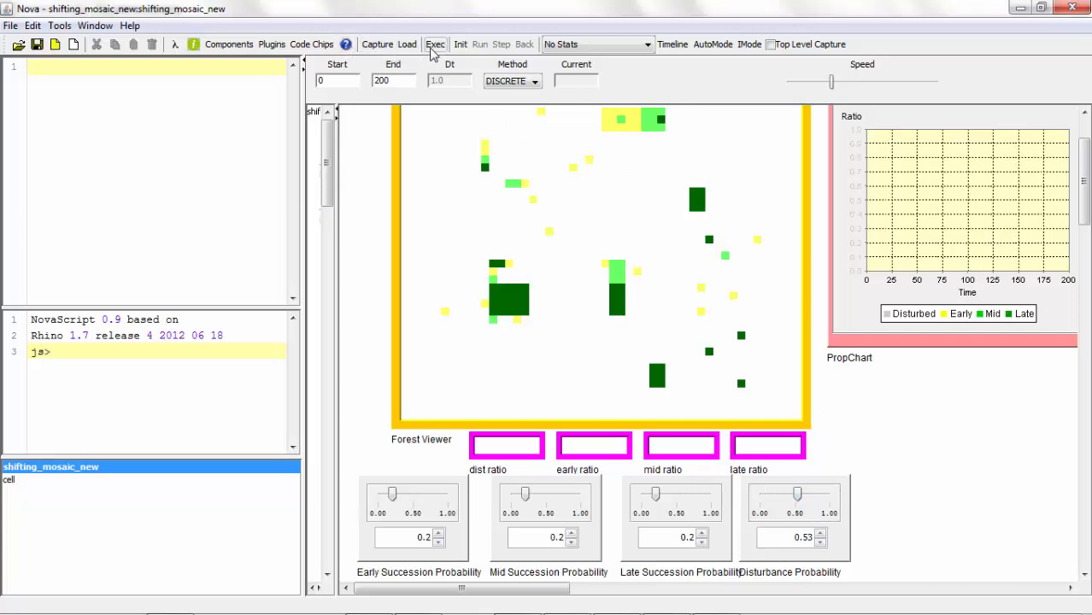
click(434, 47)
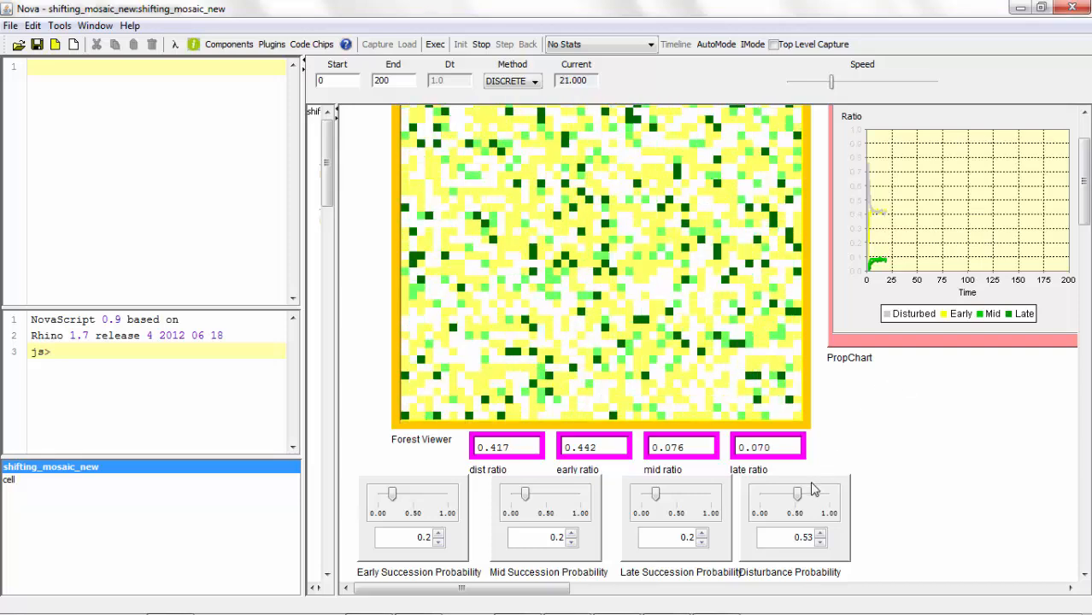
- During the run, lower the Disturbance Probability to 0, raise it to 0.84, and increase the simulation speed to near its maximum
click(797, 495)
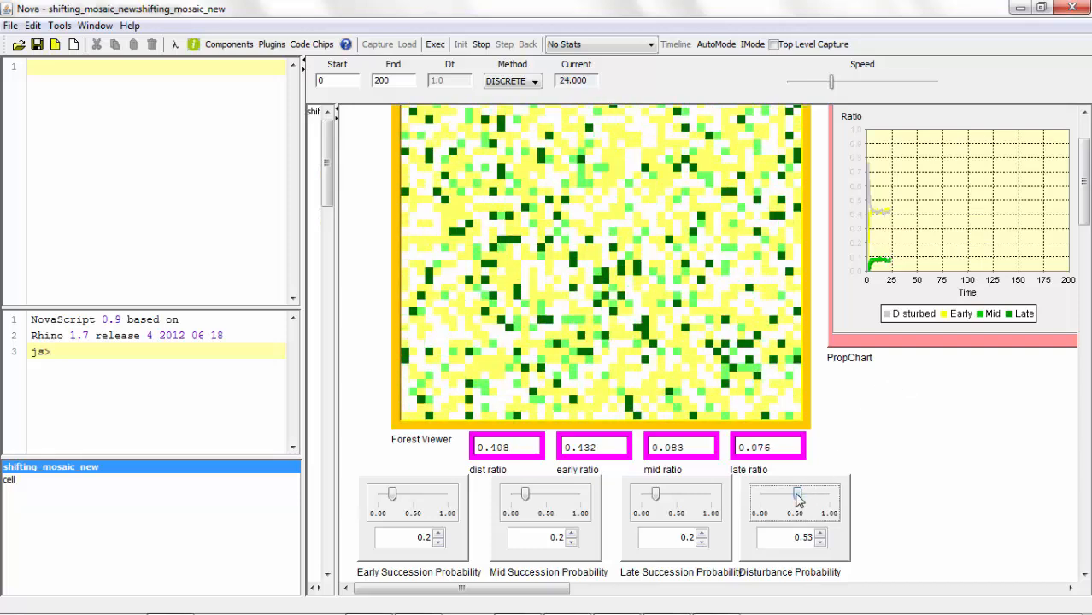
drag(798, 500, 749, 503)
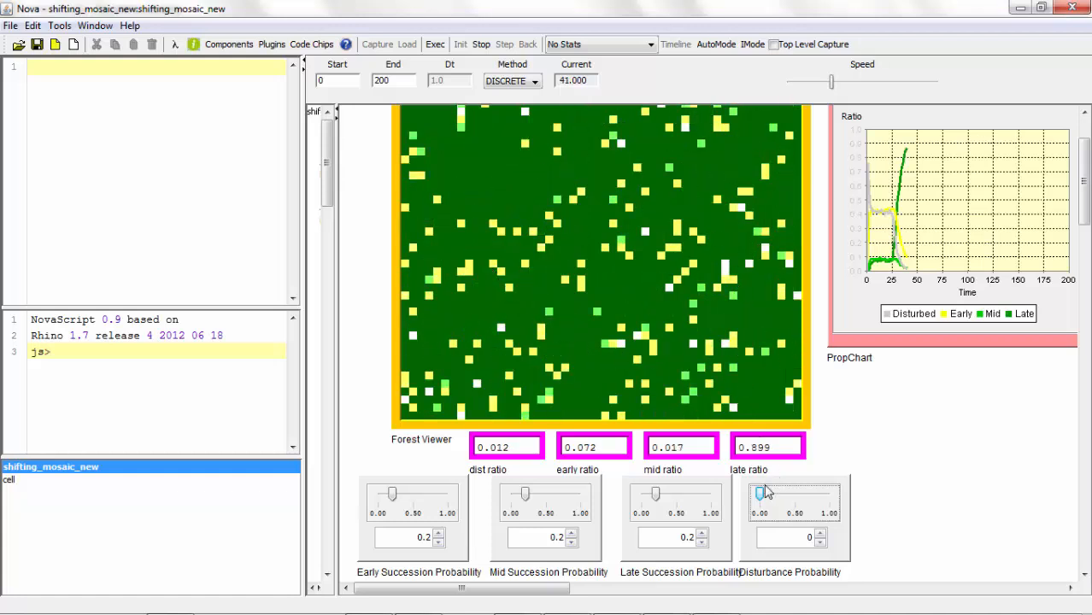
drag(766, 493, 821, 496)
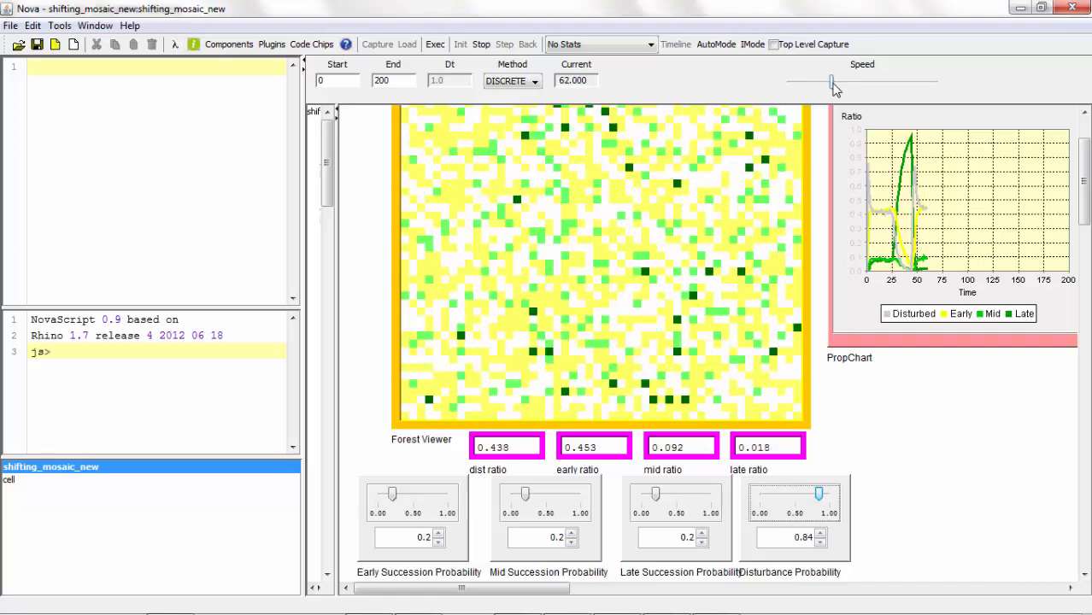
drag(832, 83, 924, 84)
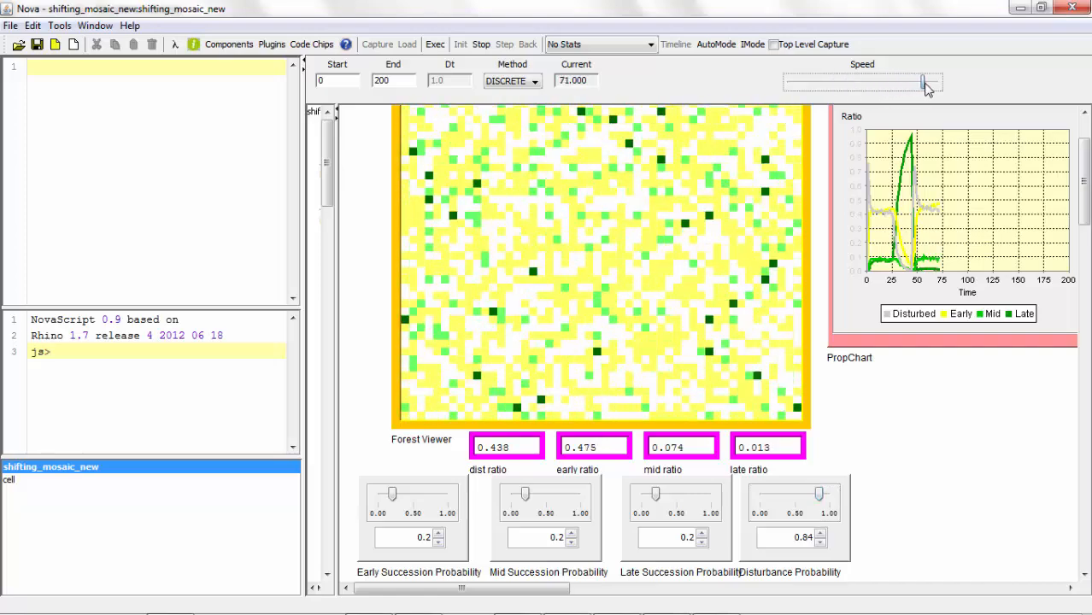